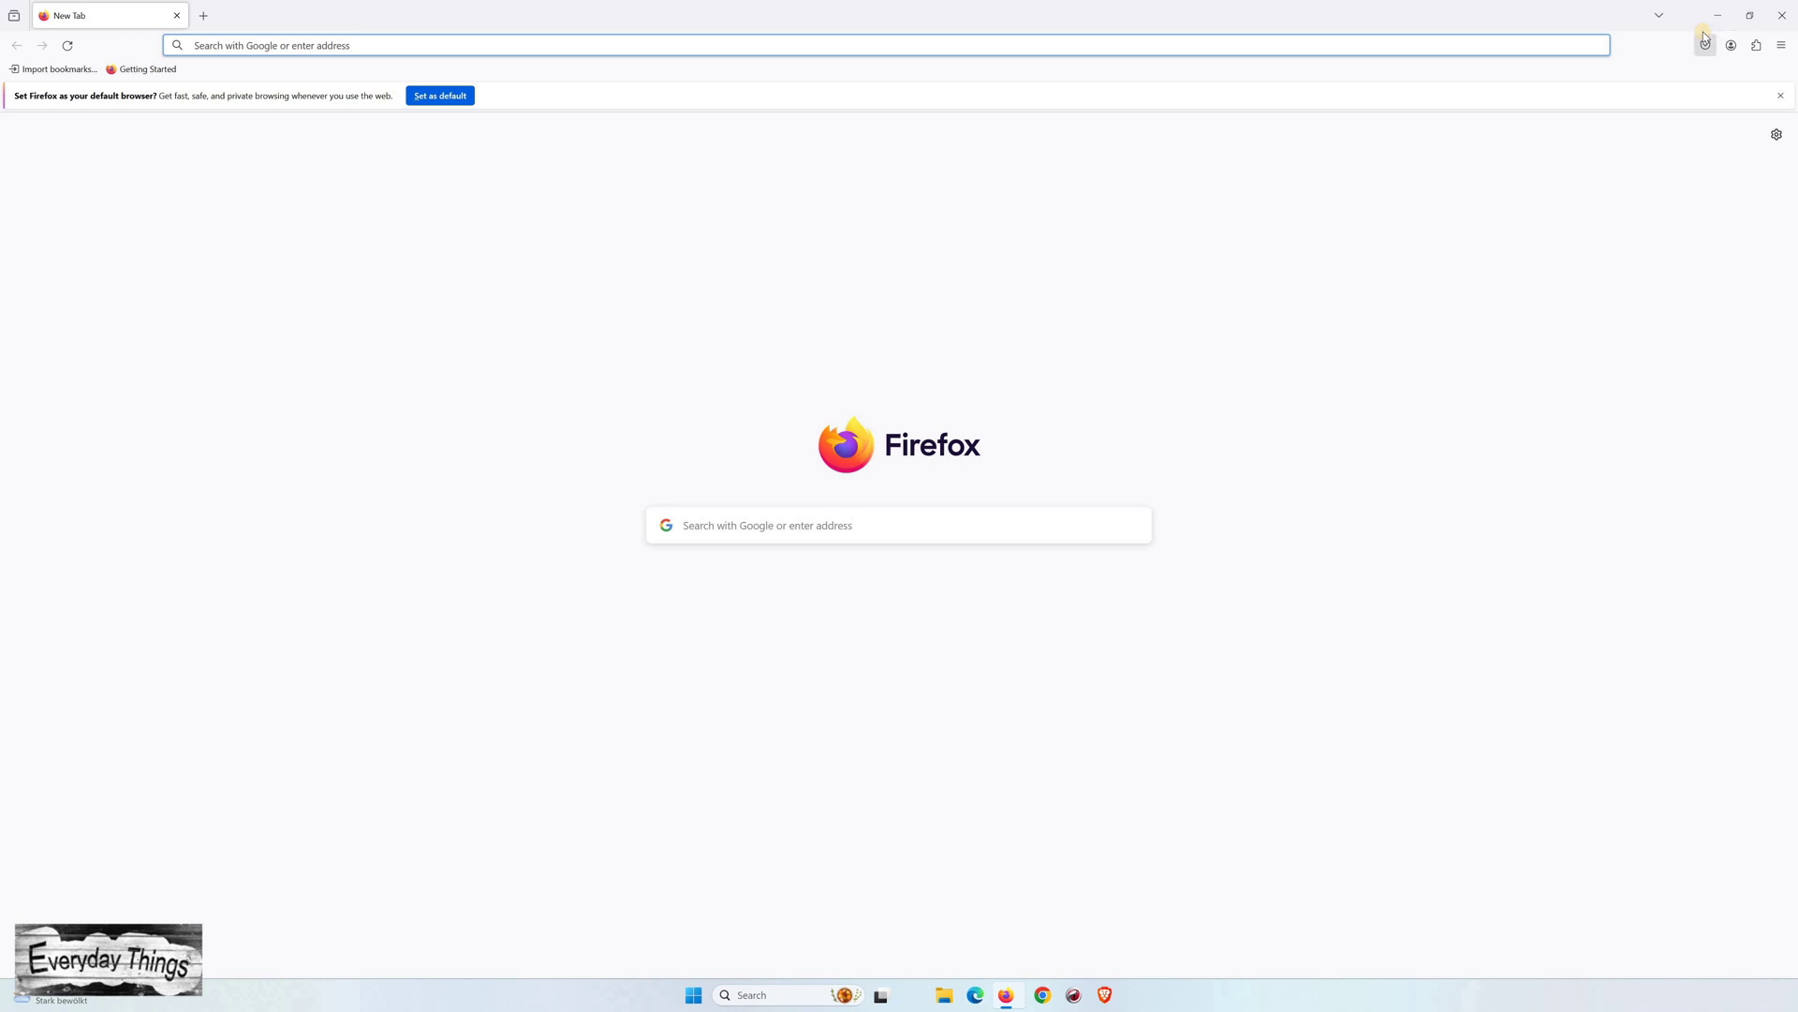
# Step: Go to Firefox Settings through the hamburger menu
pyautogui.click(1781, 47)
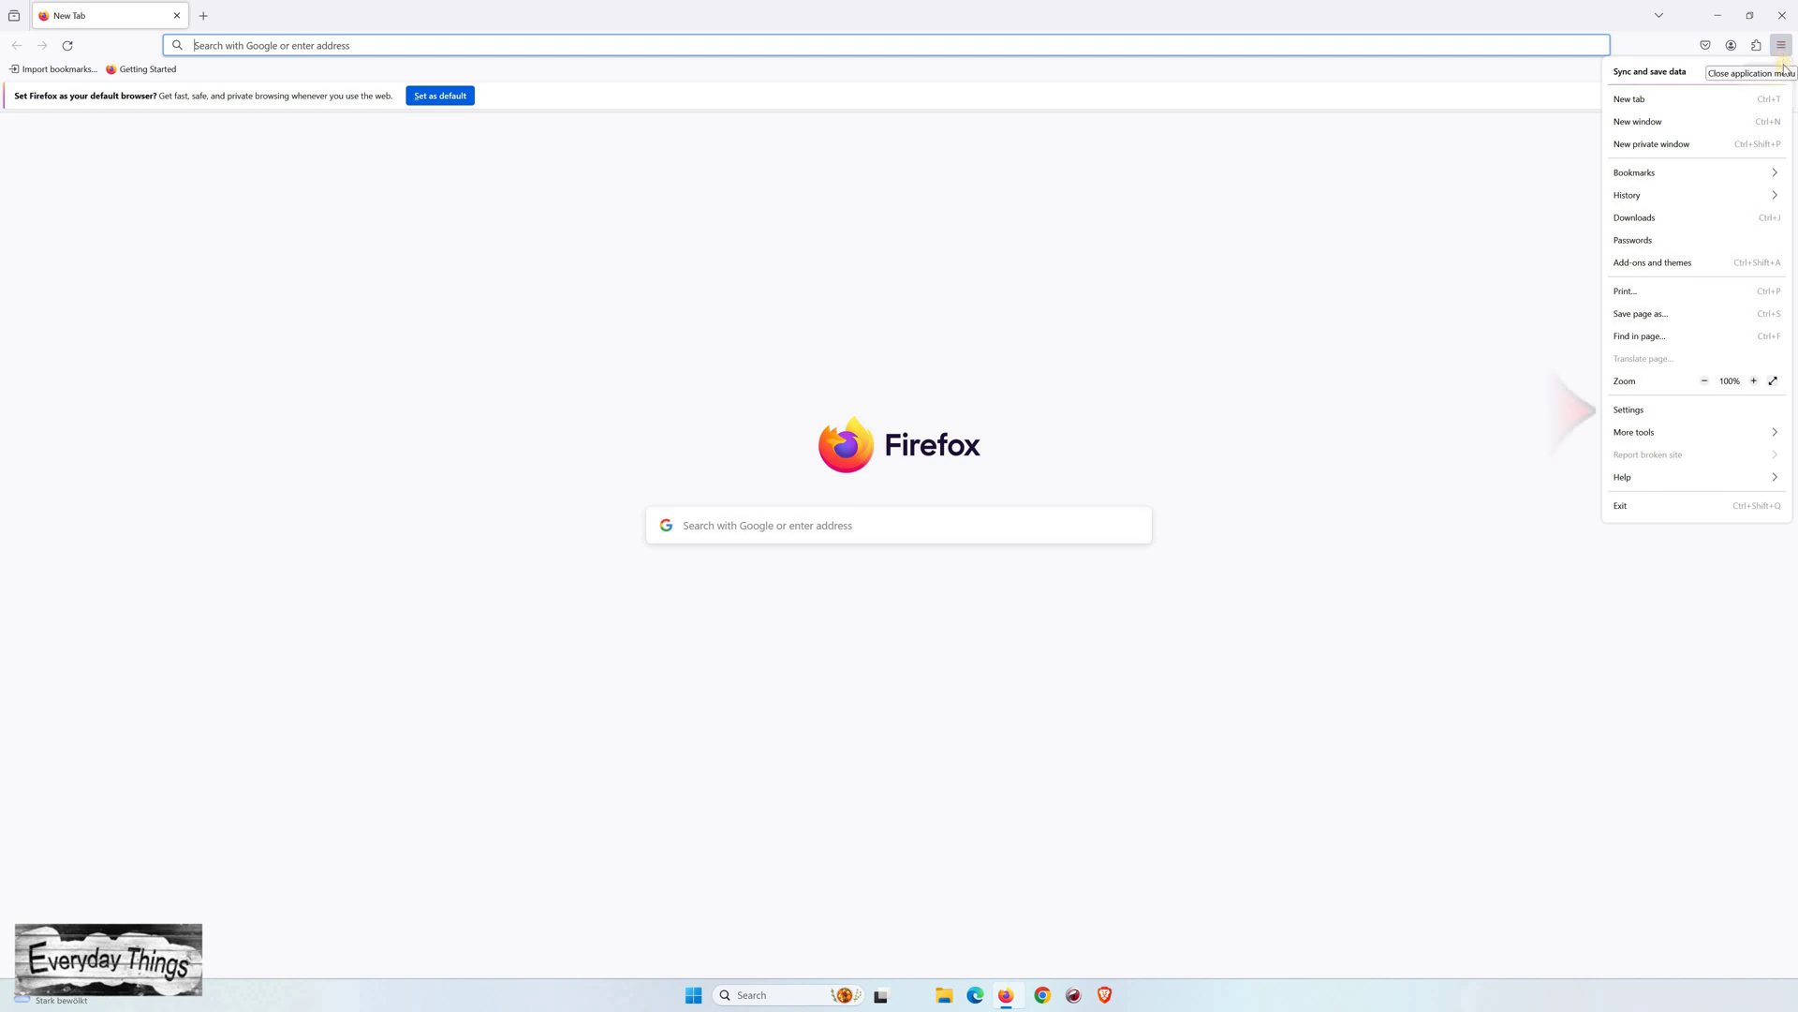
pyautogui.click(1638, 413)
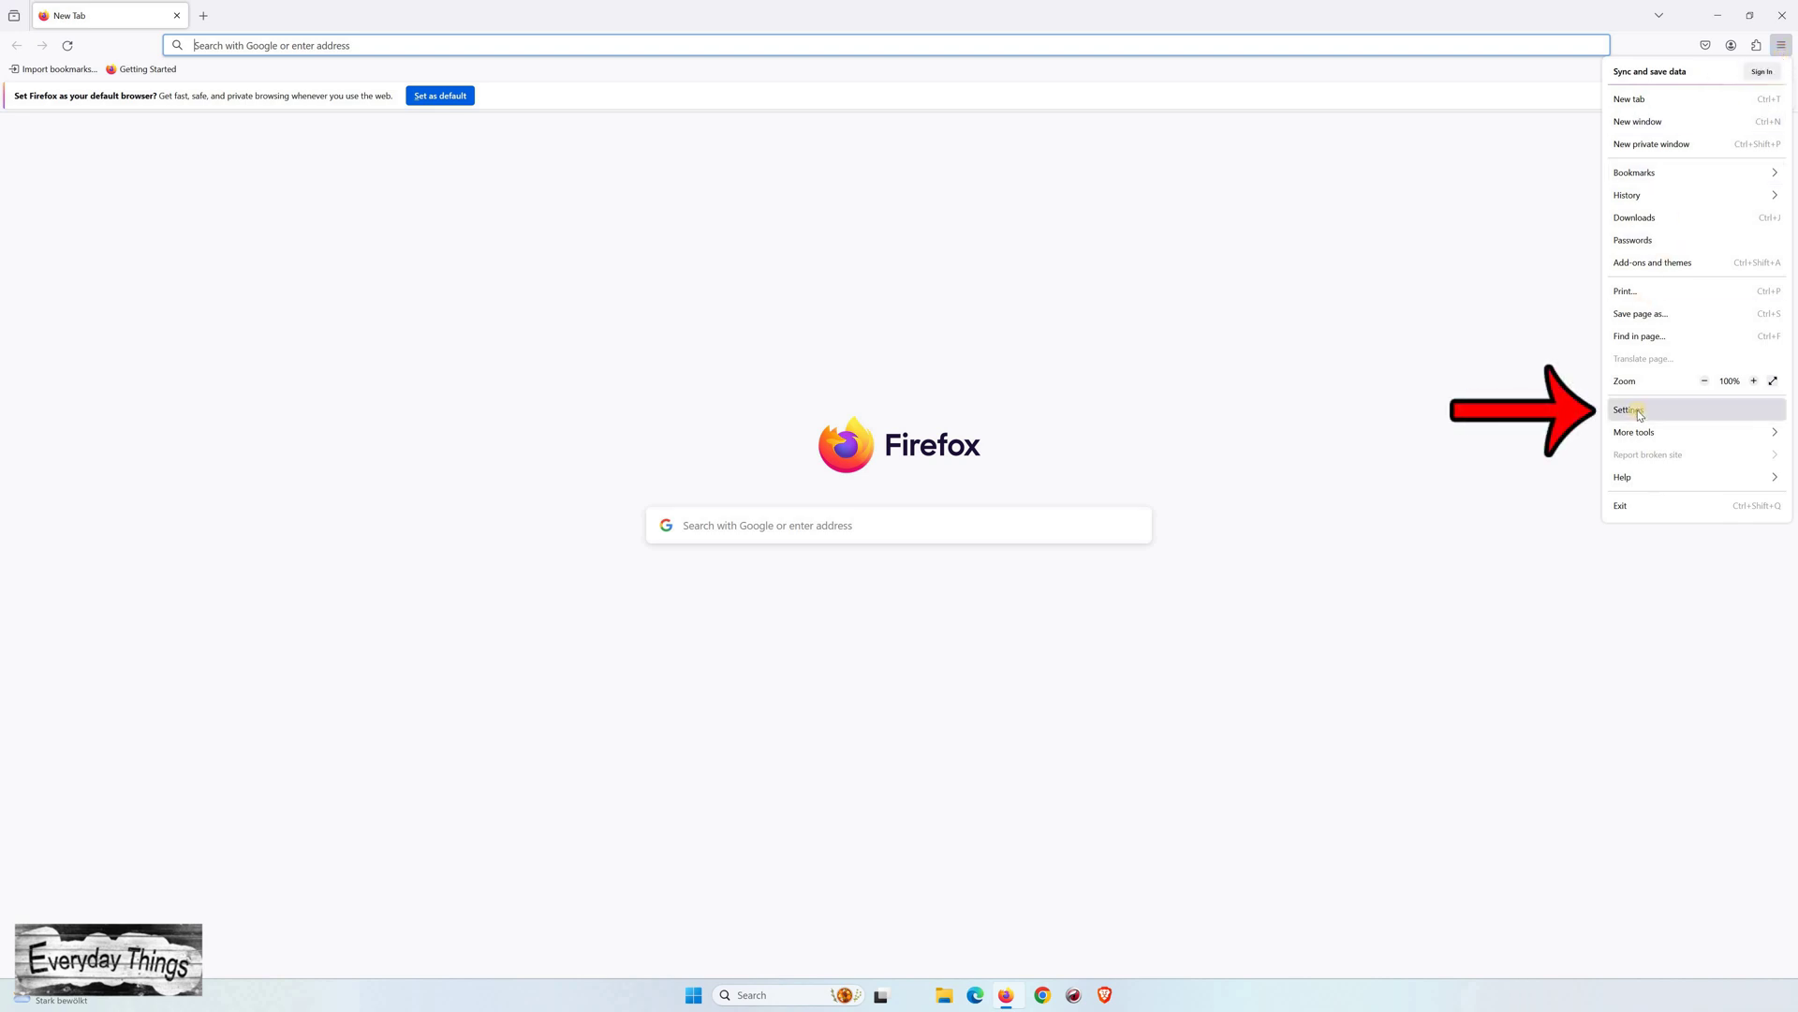
# Step: Choose 'Search for more languages…' from the Language dropdown on the Settings page
pyautogui.click(1638, 408)
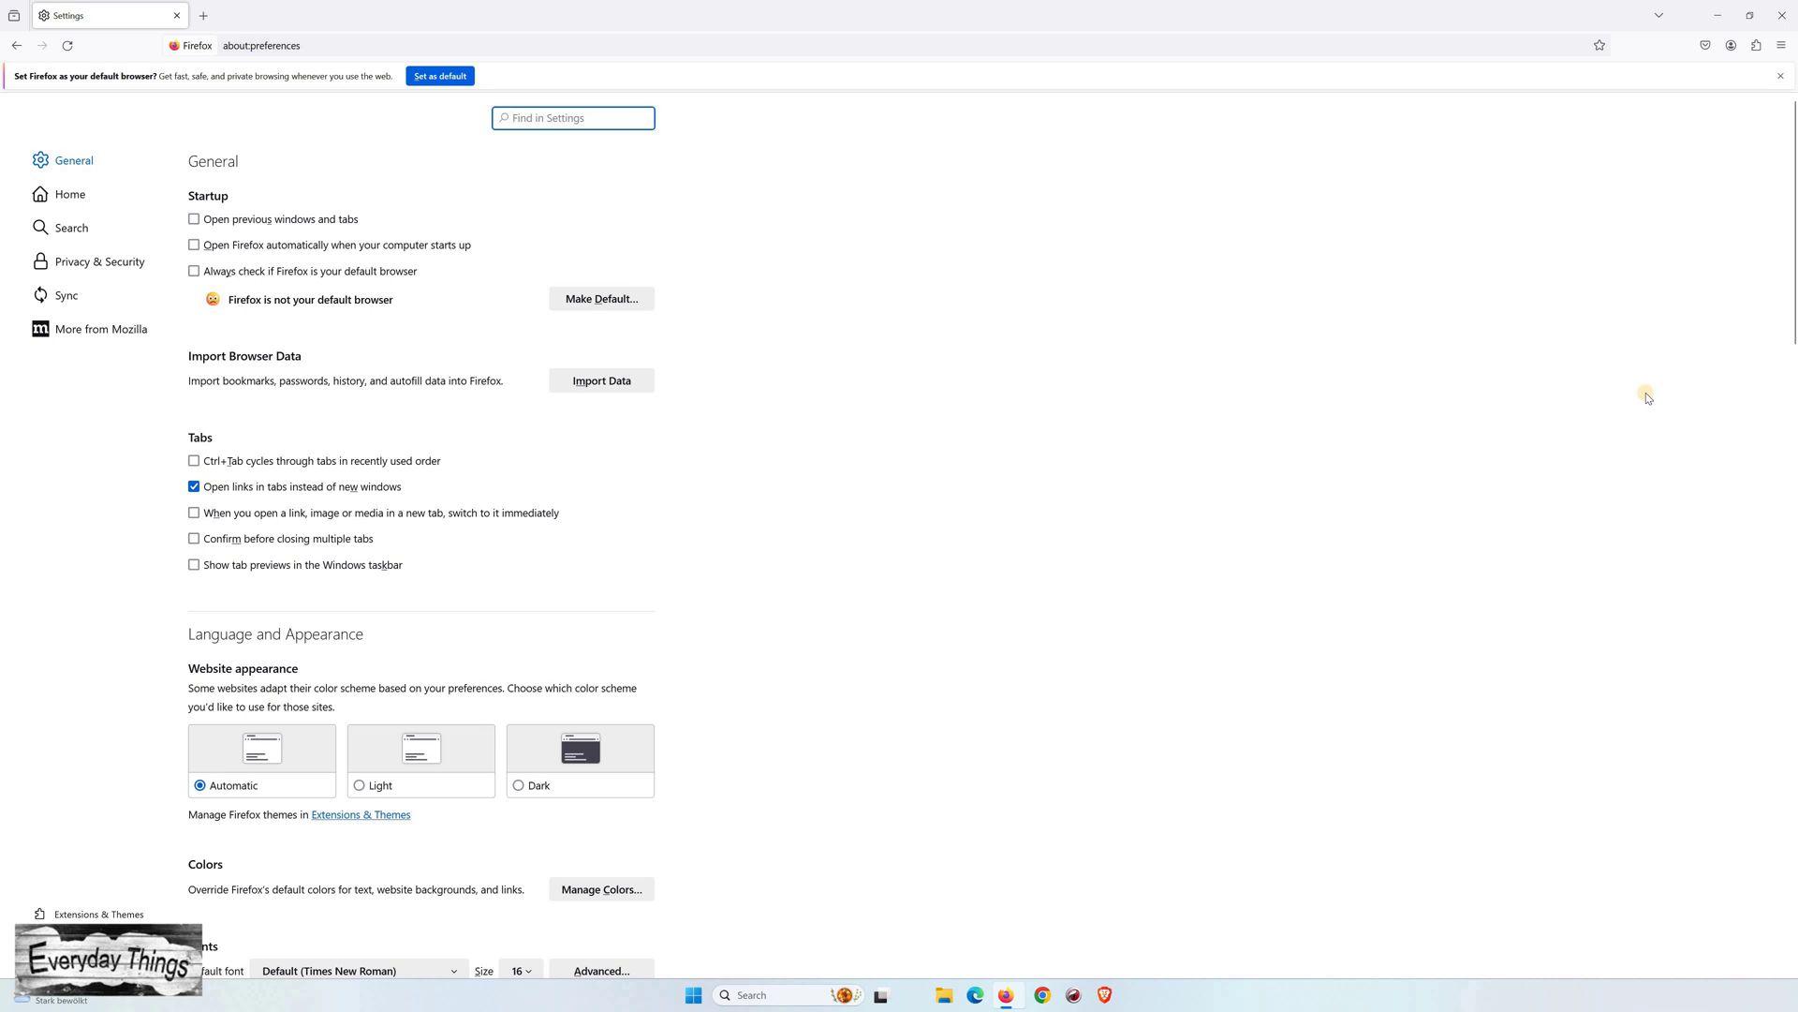
pyautogui.scroll(-1, 912, 589)
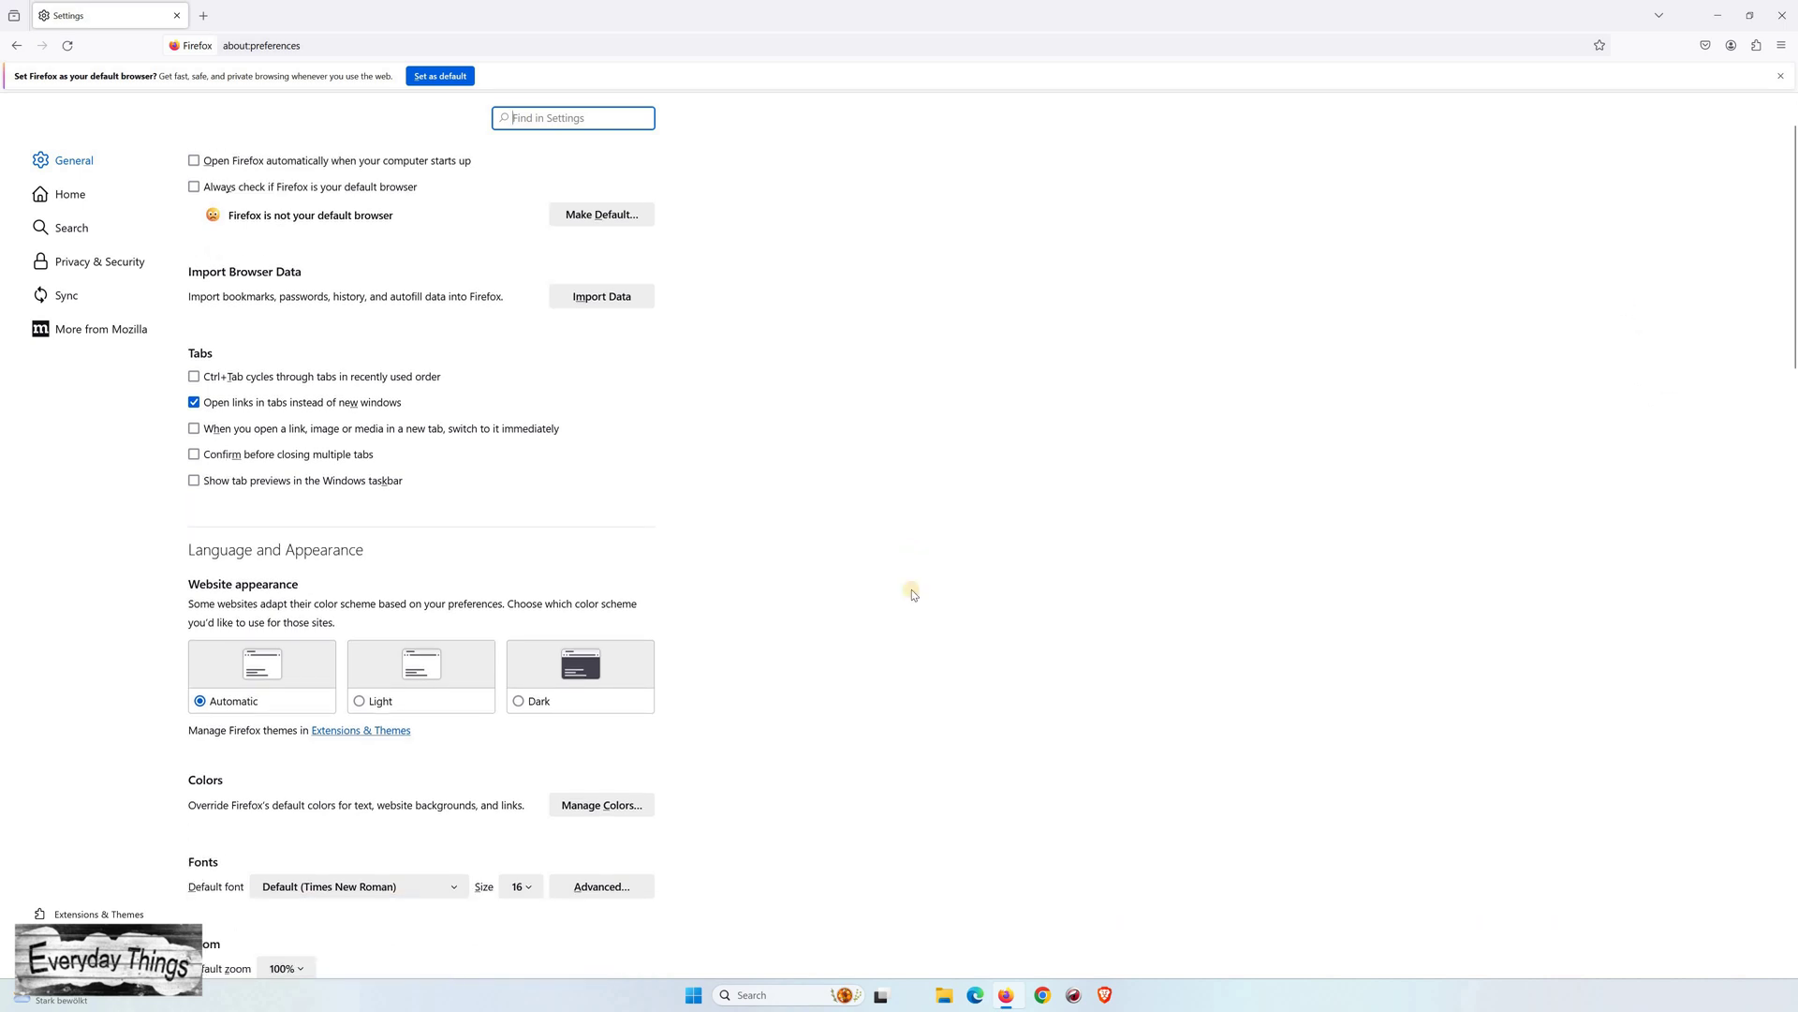
pyautogui.scroll(-2, 911, 590)
pyautogui.scroll(-3, 335, 590)
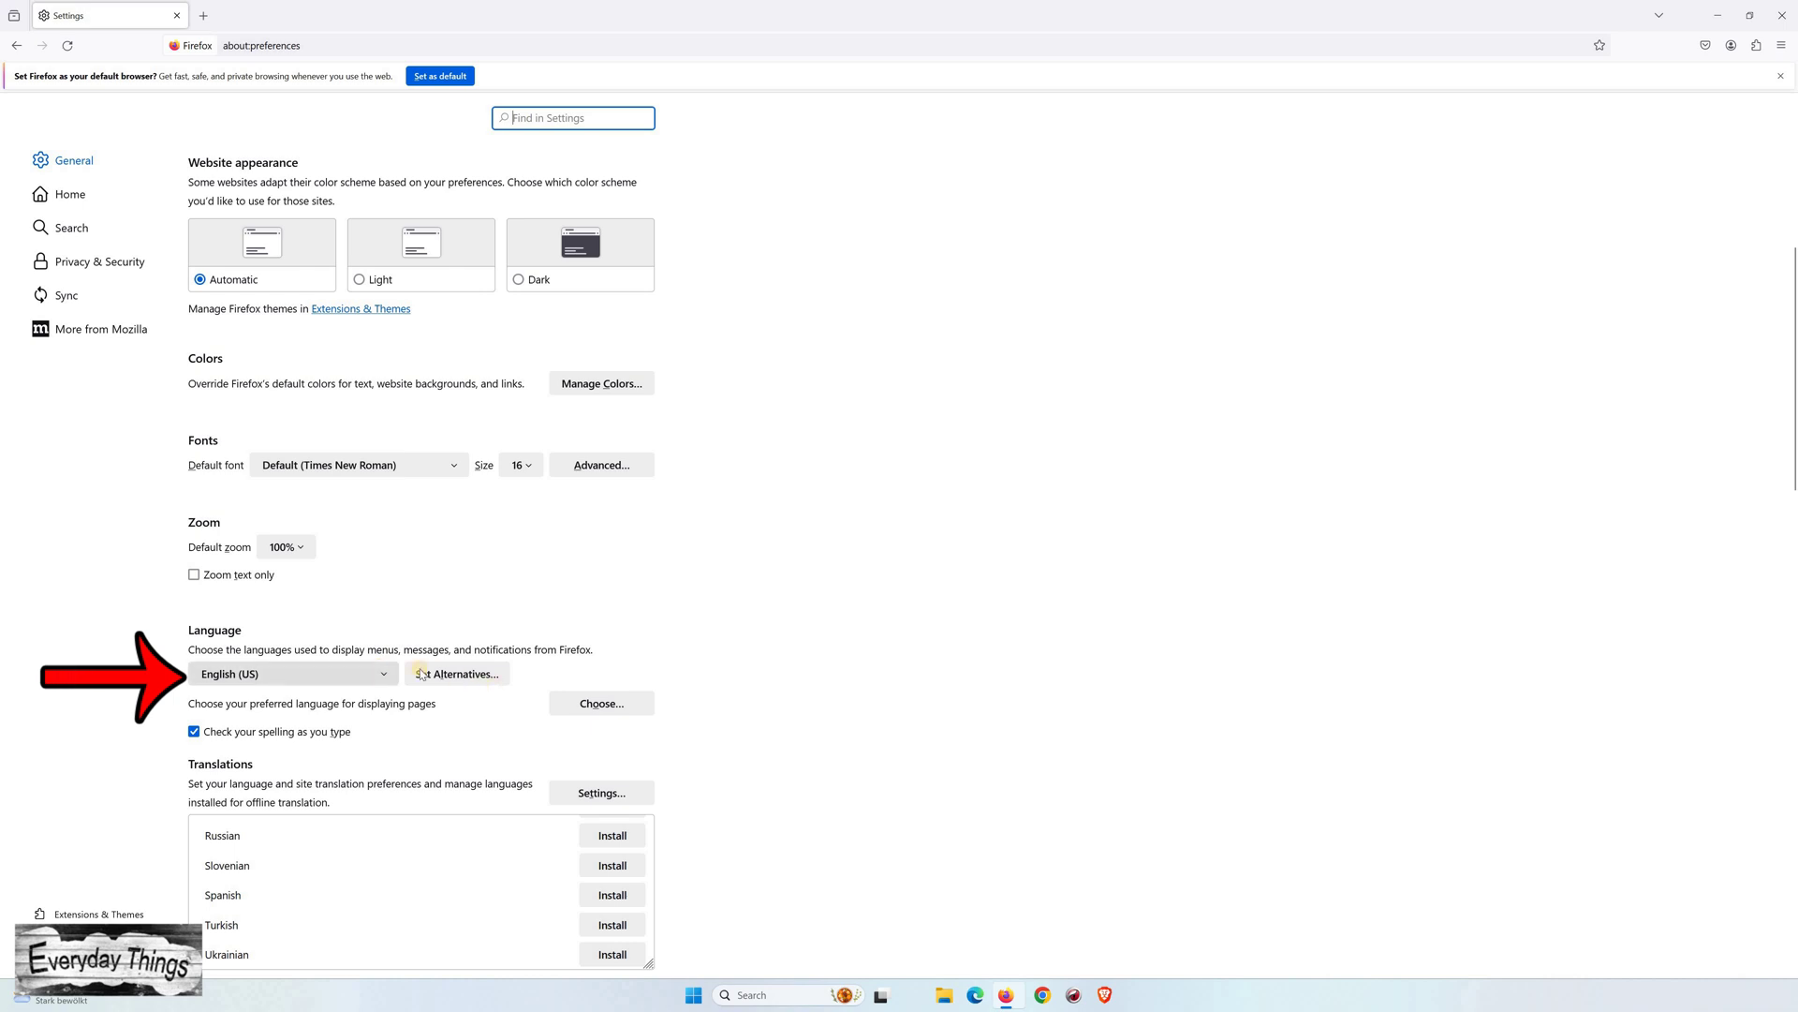
pyautogui.click(378, 675)
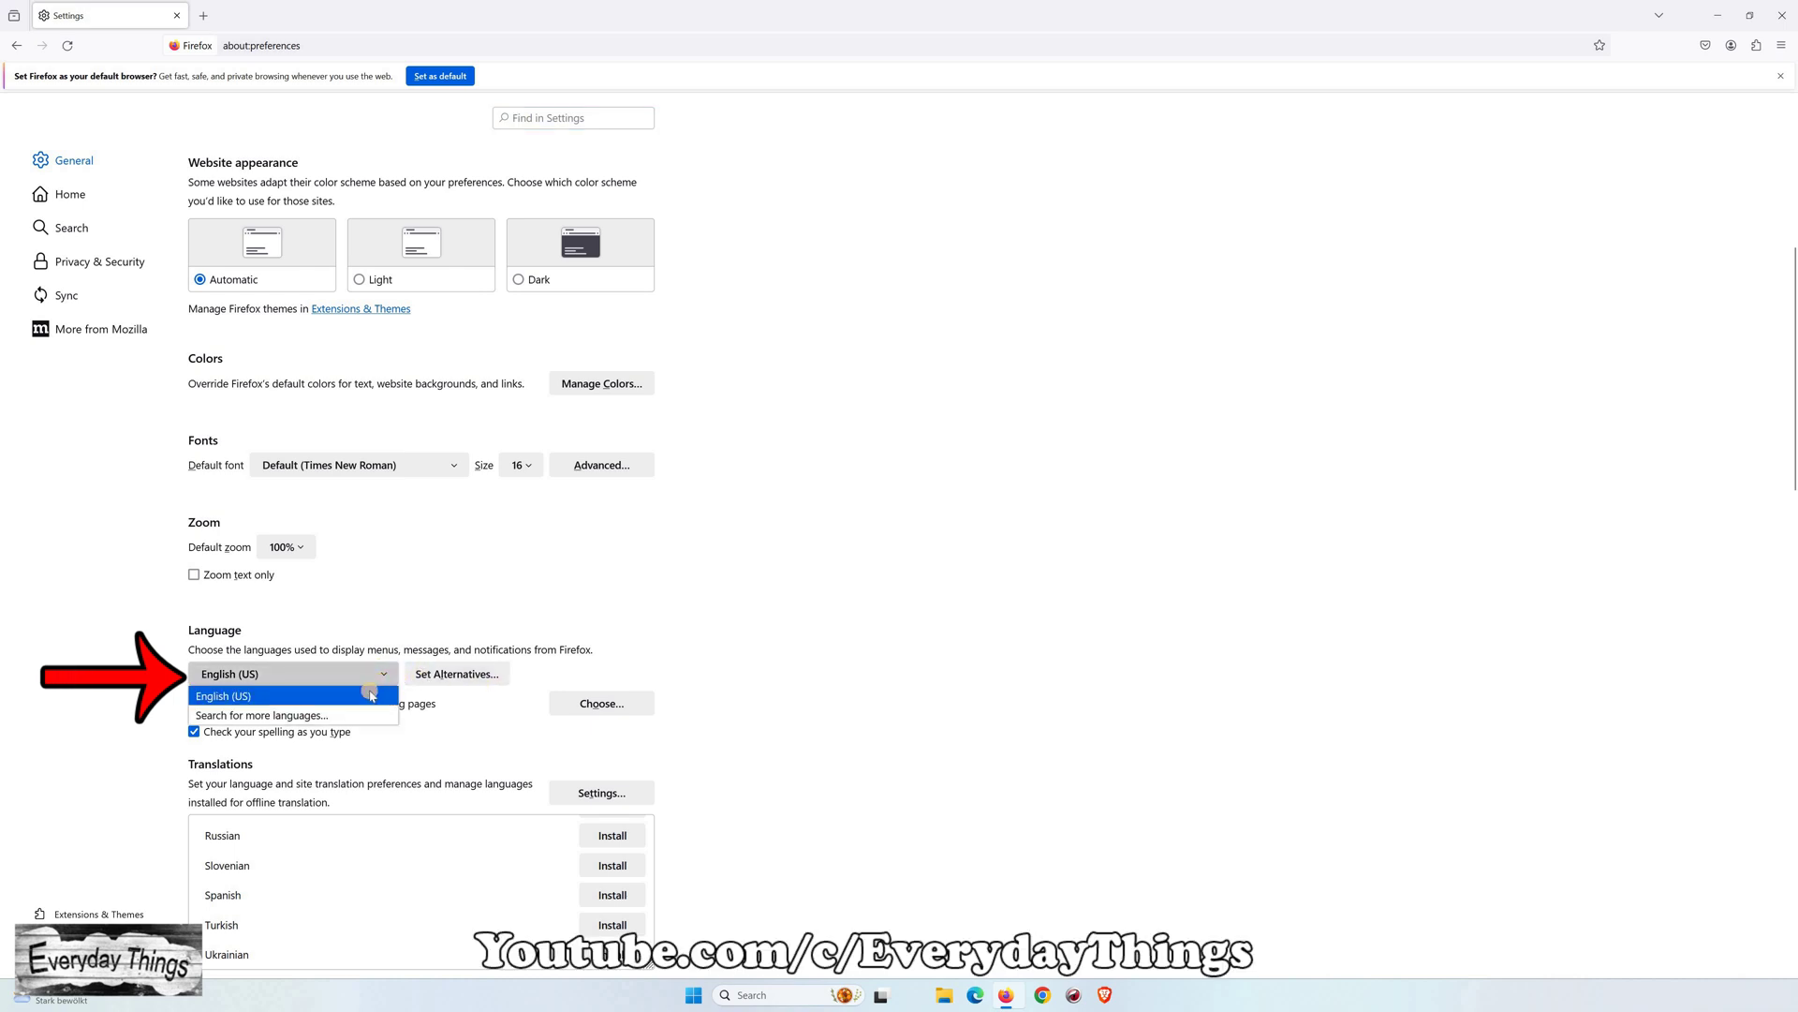
pyautogui.click(272, 716)
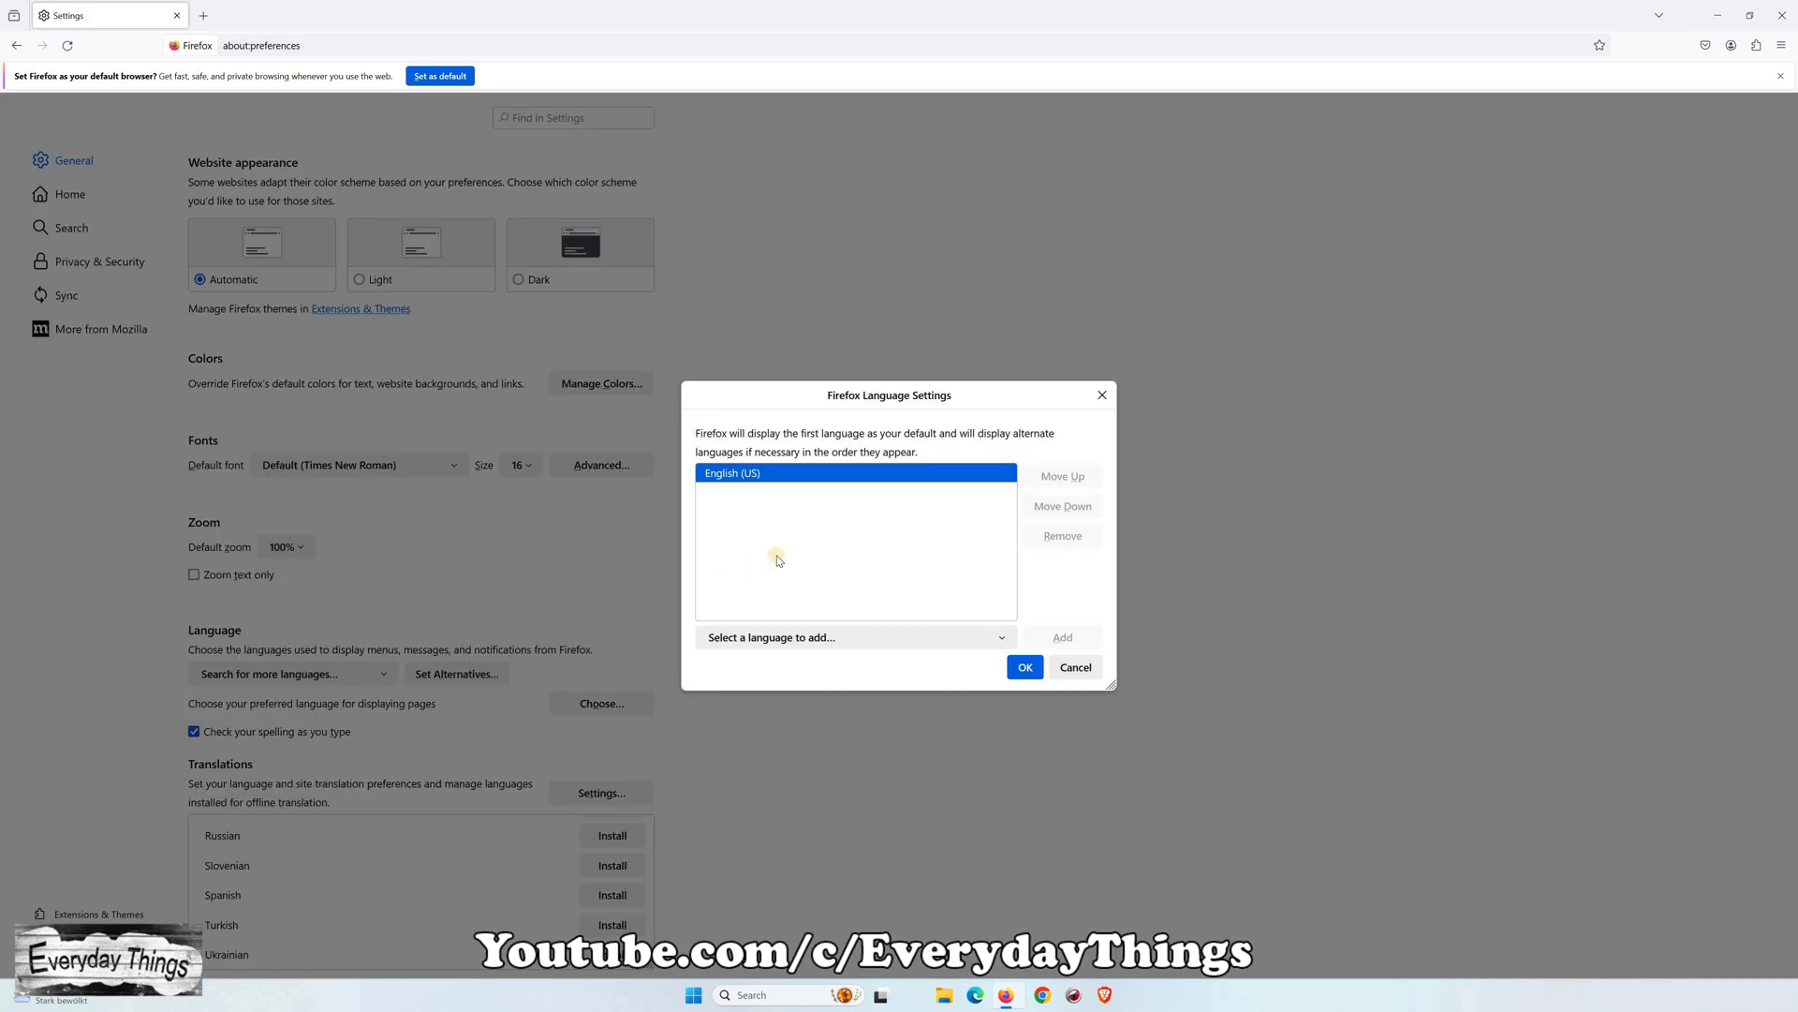
# Step: Add Deutsch from the 'Select a language to add' list
pyautogui.click(783, 641)
pyautogui.scroll(-5, 831, 527)
pyautogui.scroll(-5, 834, 535)
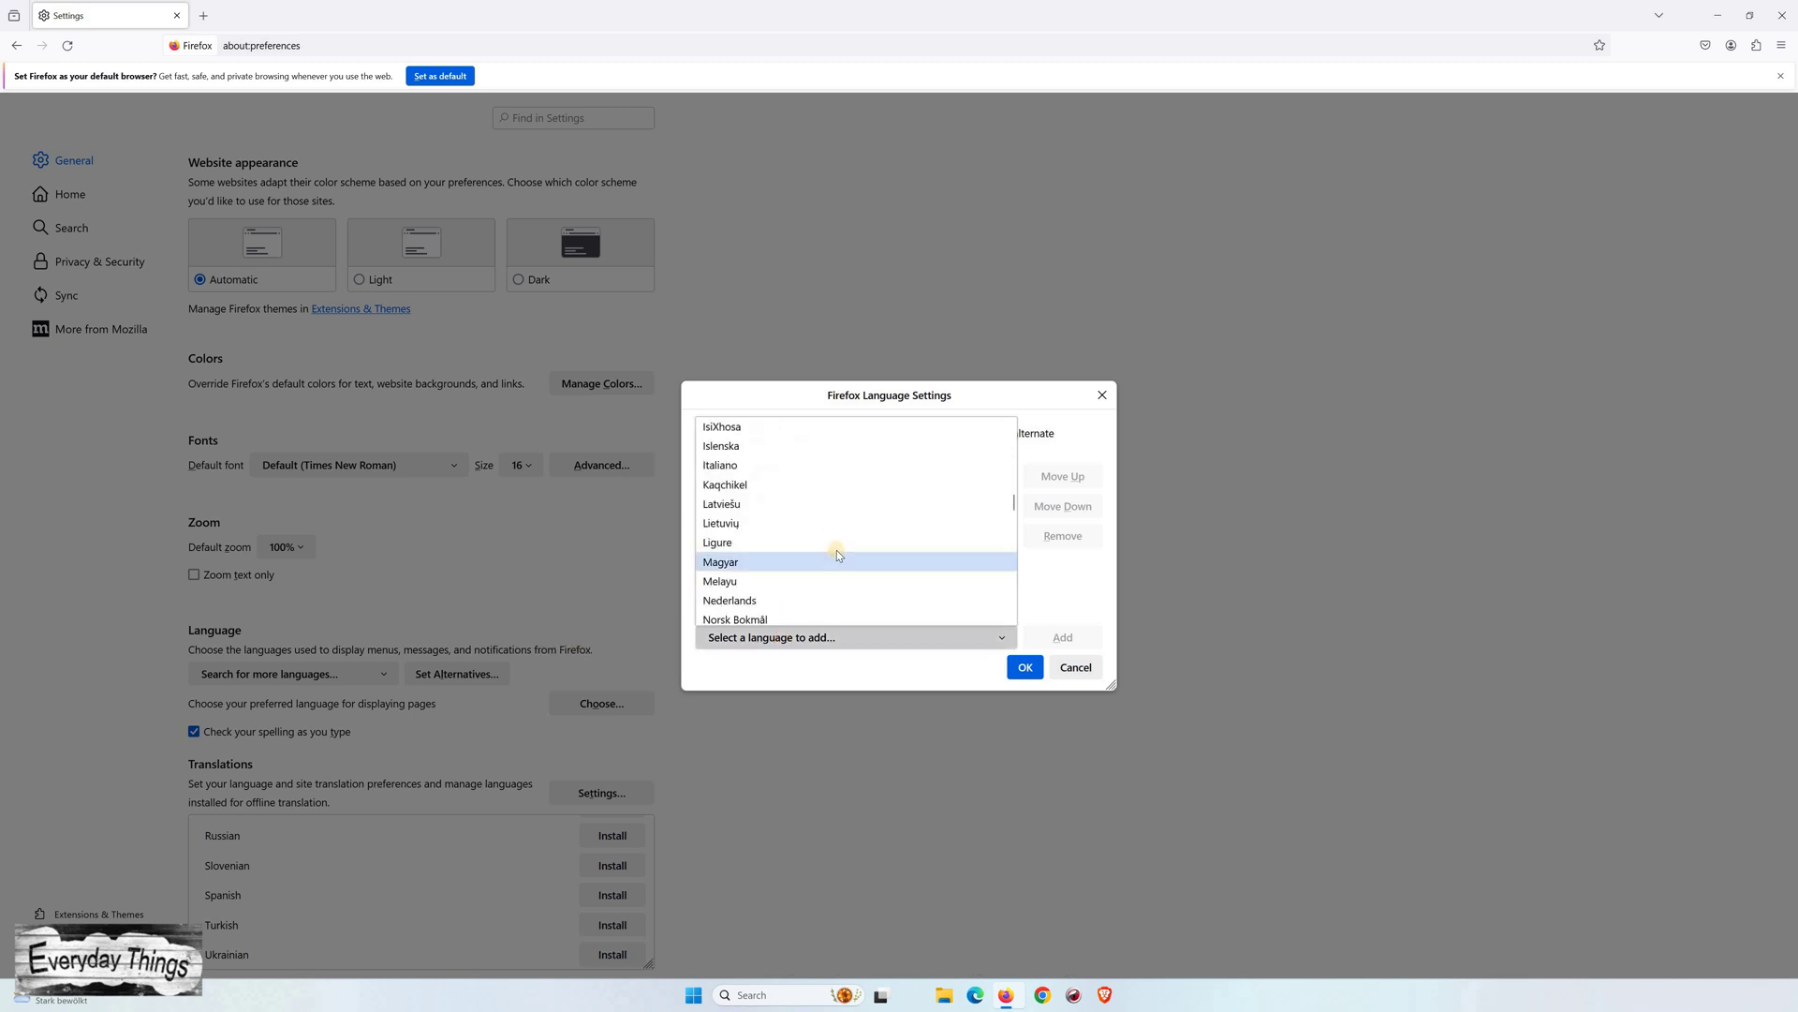
pyautogui.scroll(-3, 837, 549)
pyautogui.scroll(-3, 836, 556)
pyautogui.press('d')
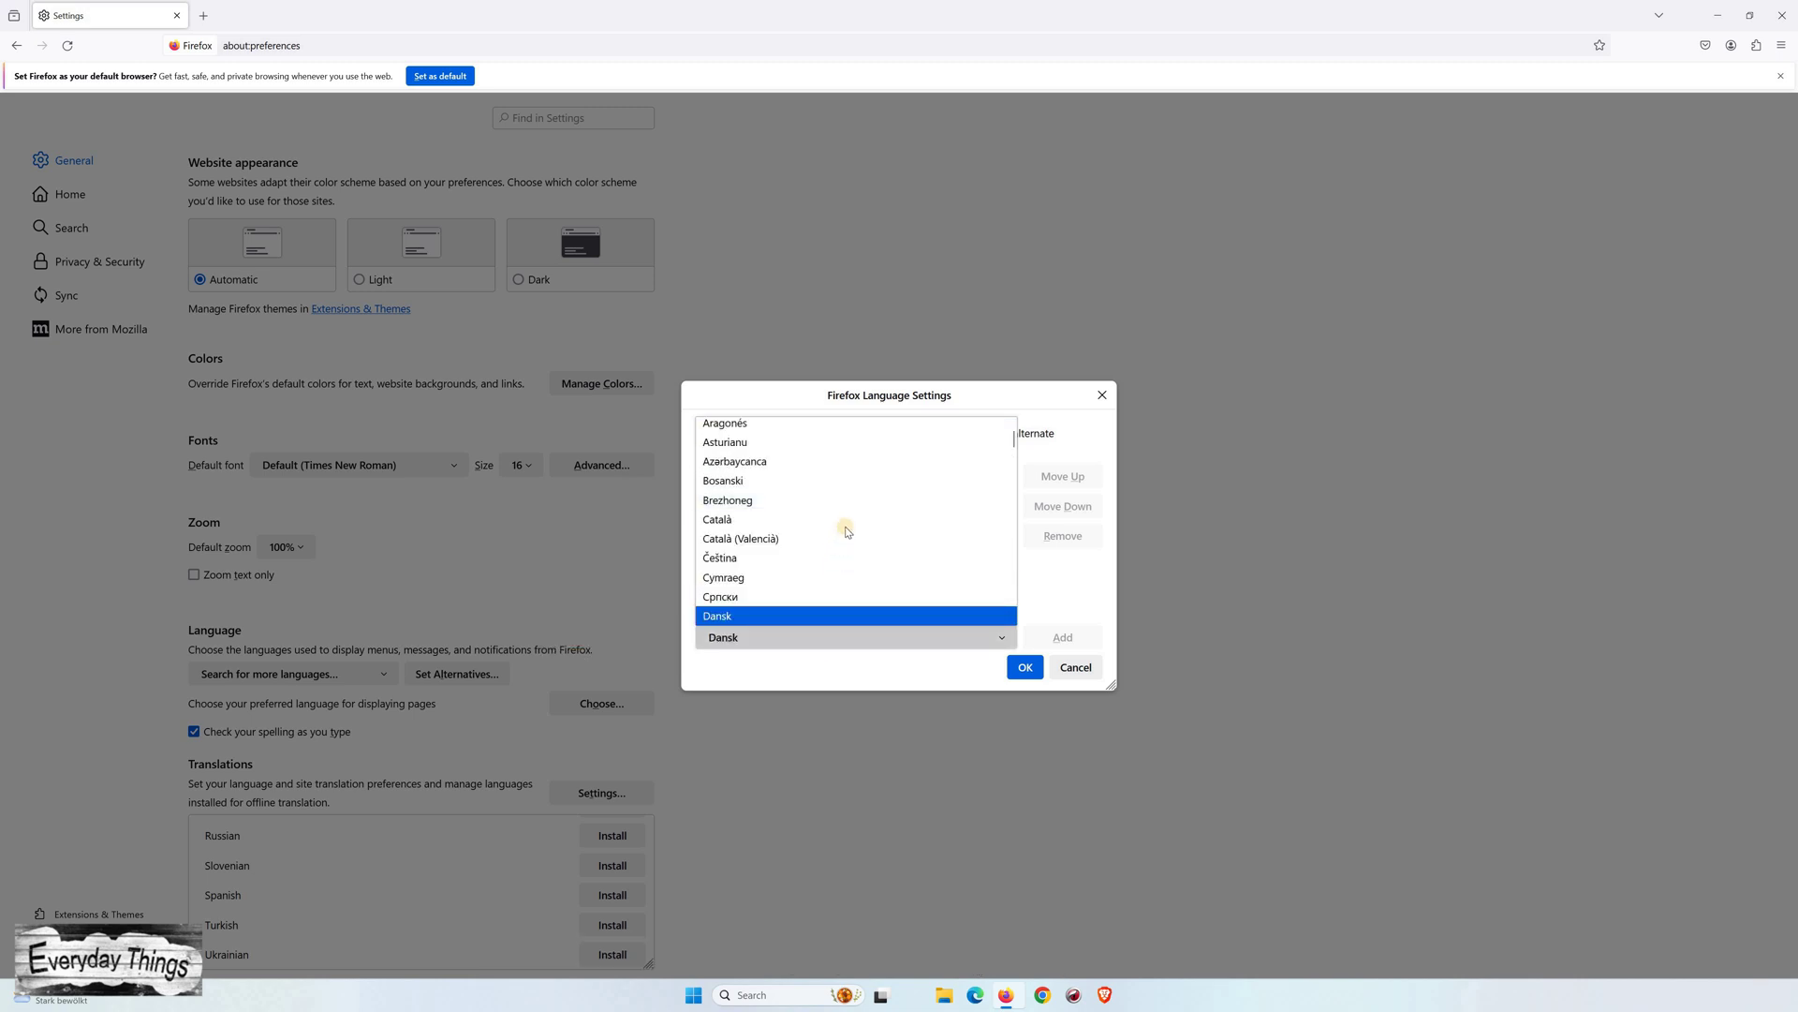
pyautogui.scroll(-2, 845, 531)
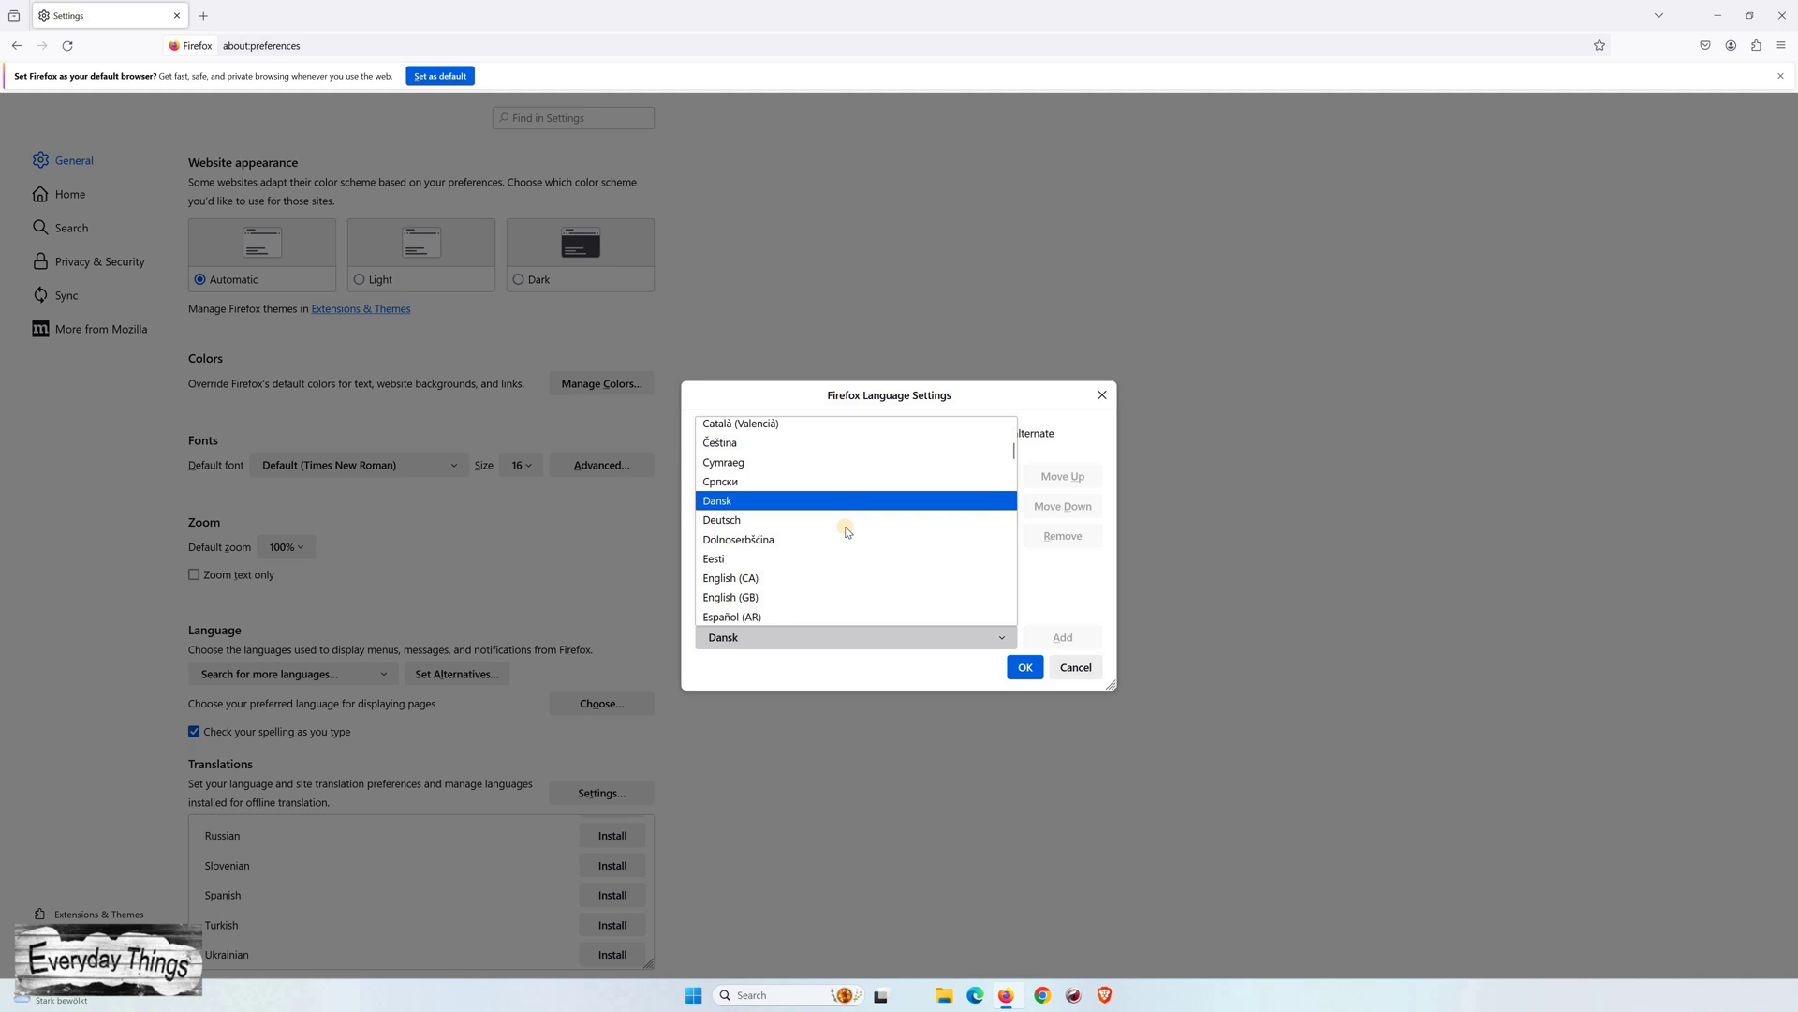
pyautogui.click(791, 529)
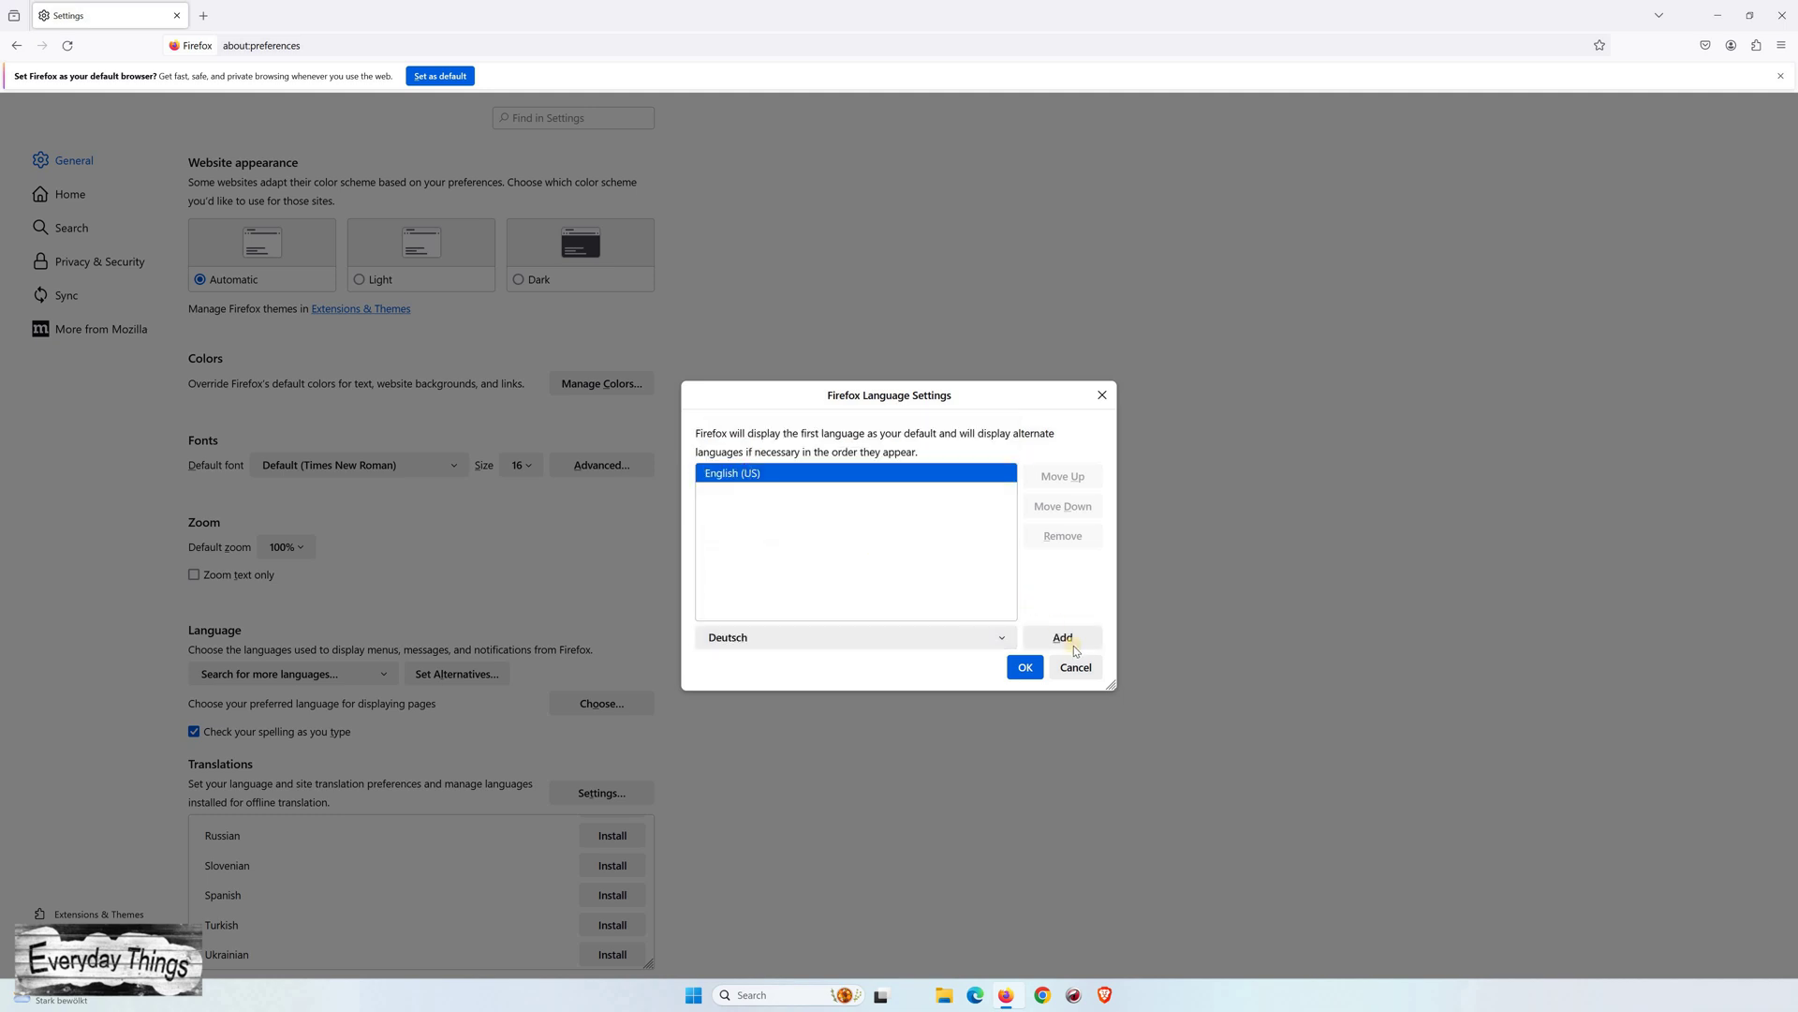
pyautogui.click(1066, 643)
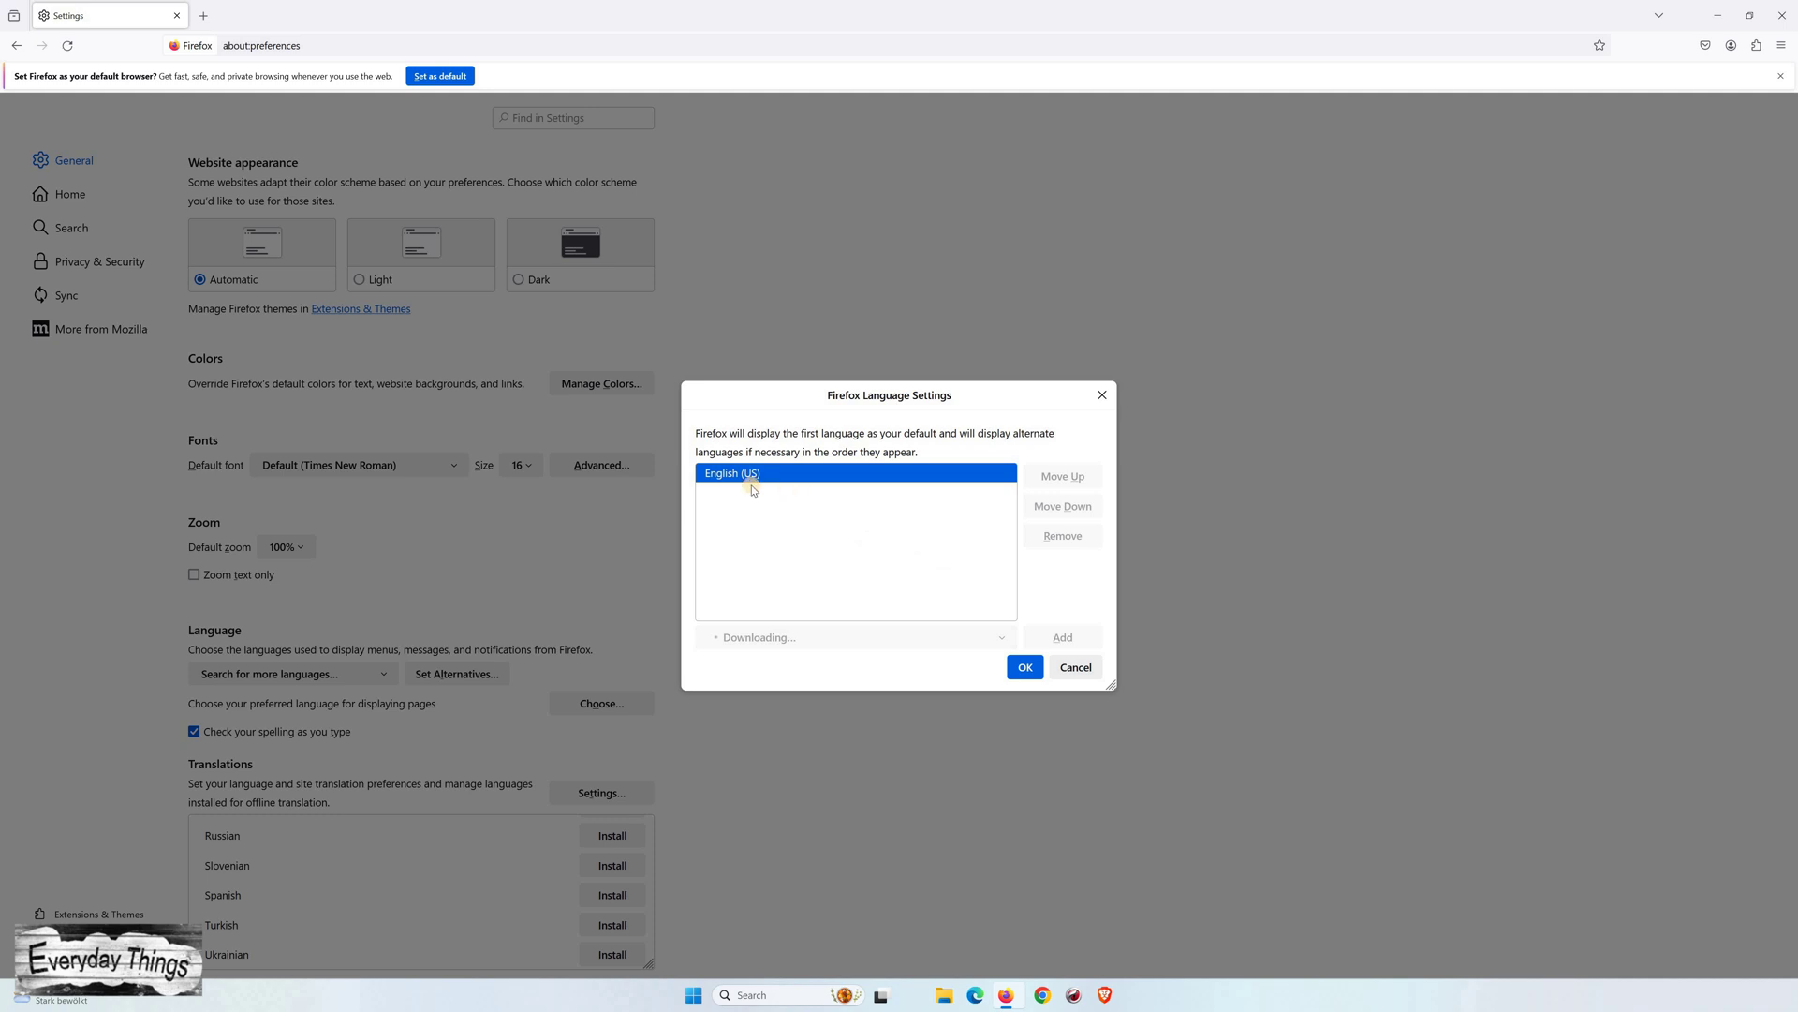
# Step: Confirm the Language Settings with OK, keeping Deutsch above English (US)
pyautogui.click(1018, 668)
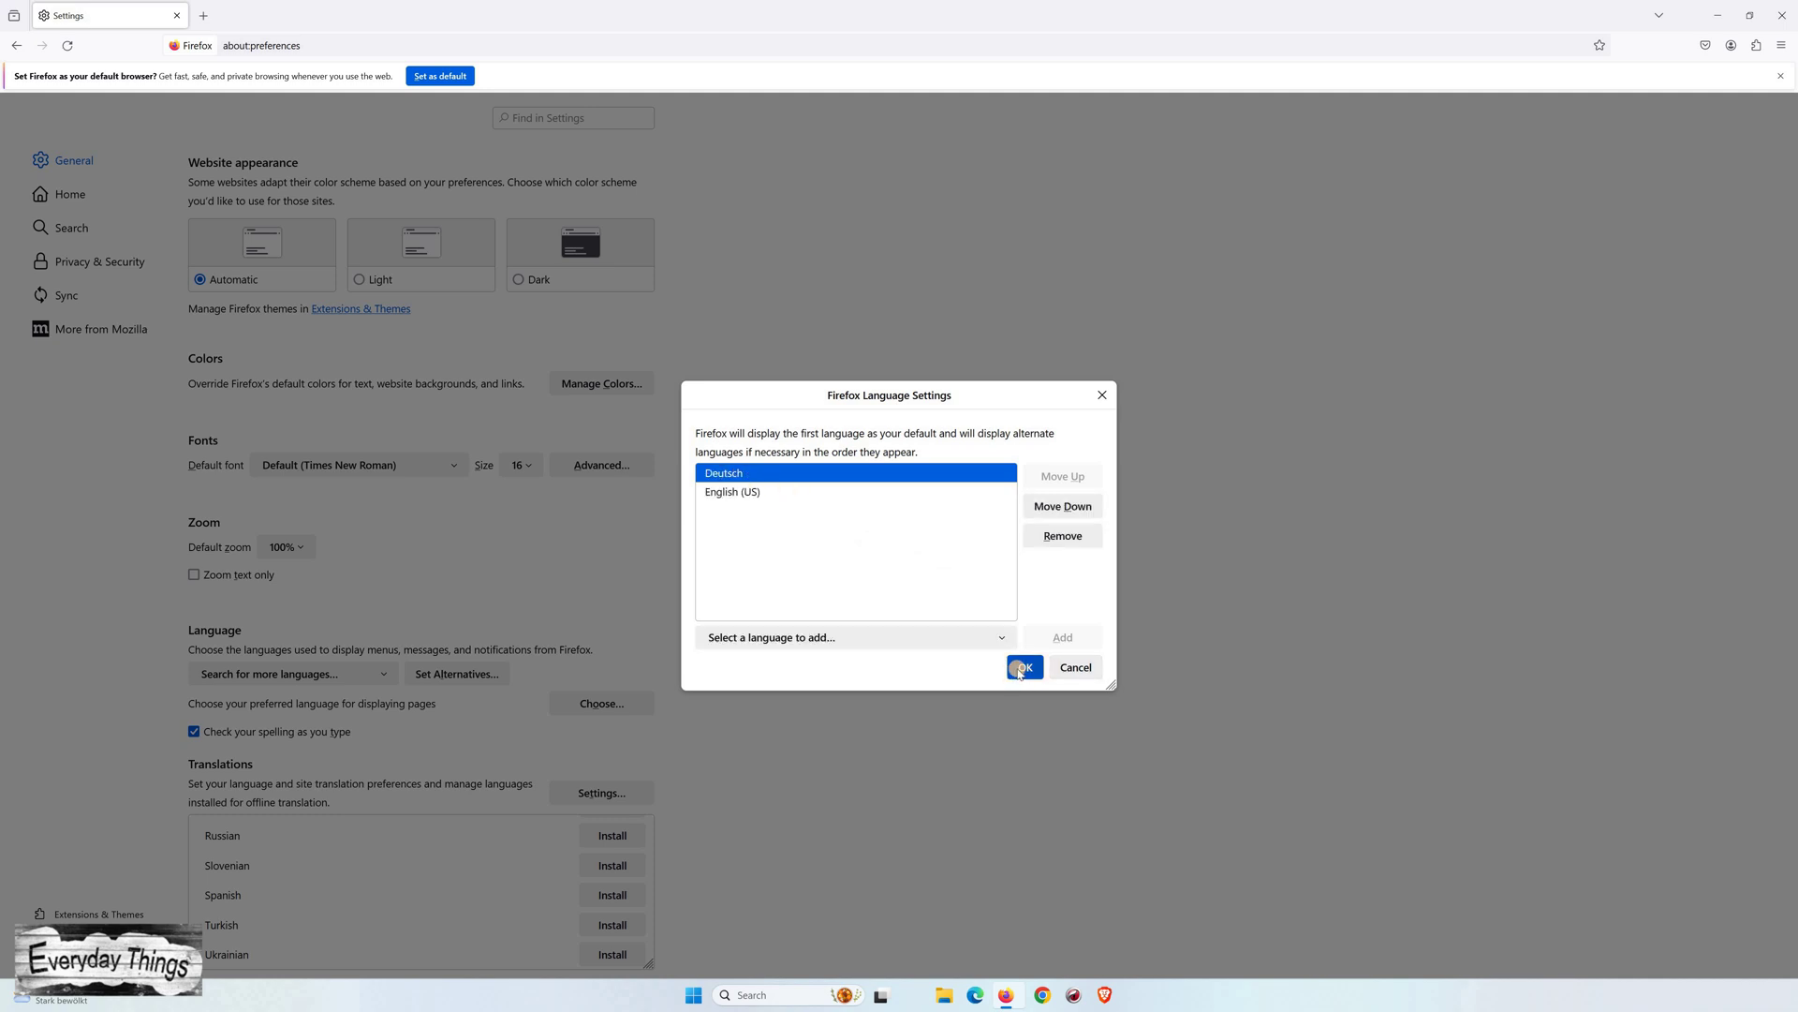